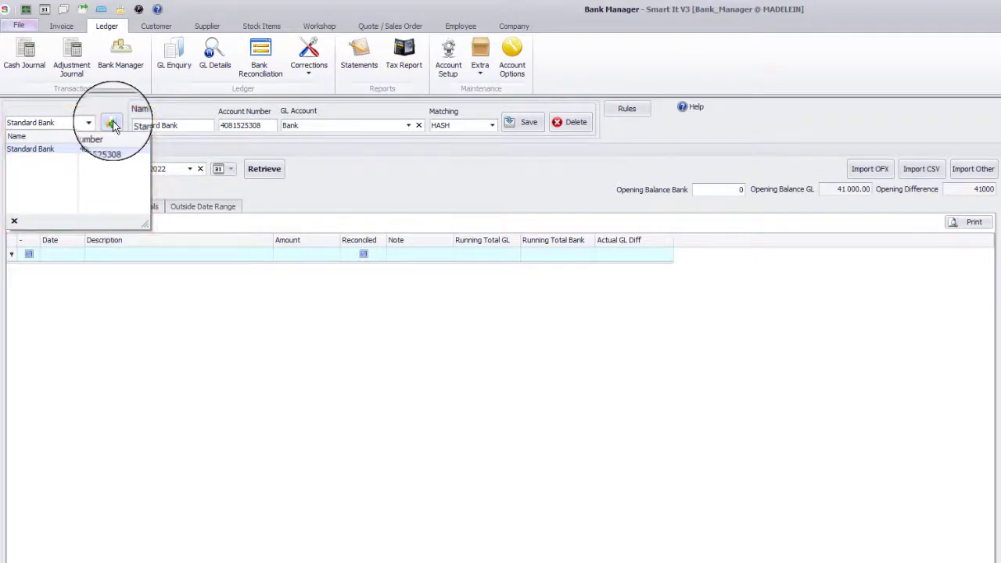
left_click(195, 125)
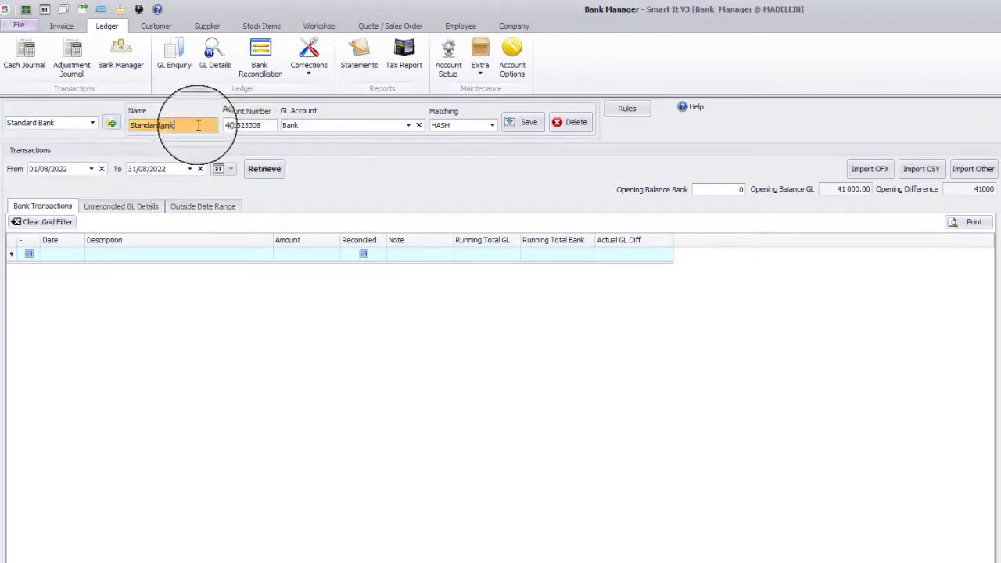
left_click(262, 125)
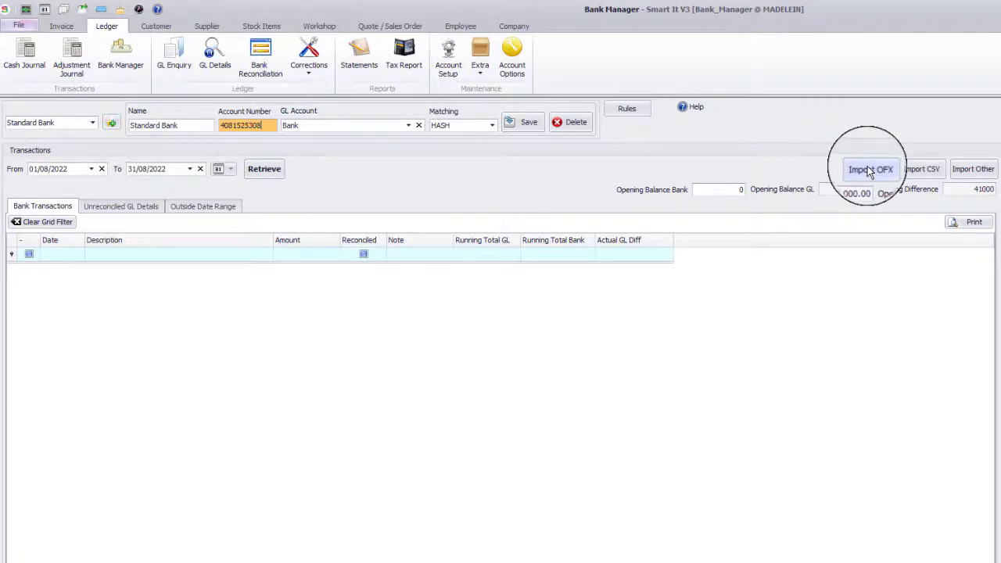
Import the Standard Bank transactions from the Bank Import spreadsheet in Downloads using the CSV import
left_click(915, 169)
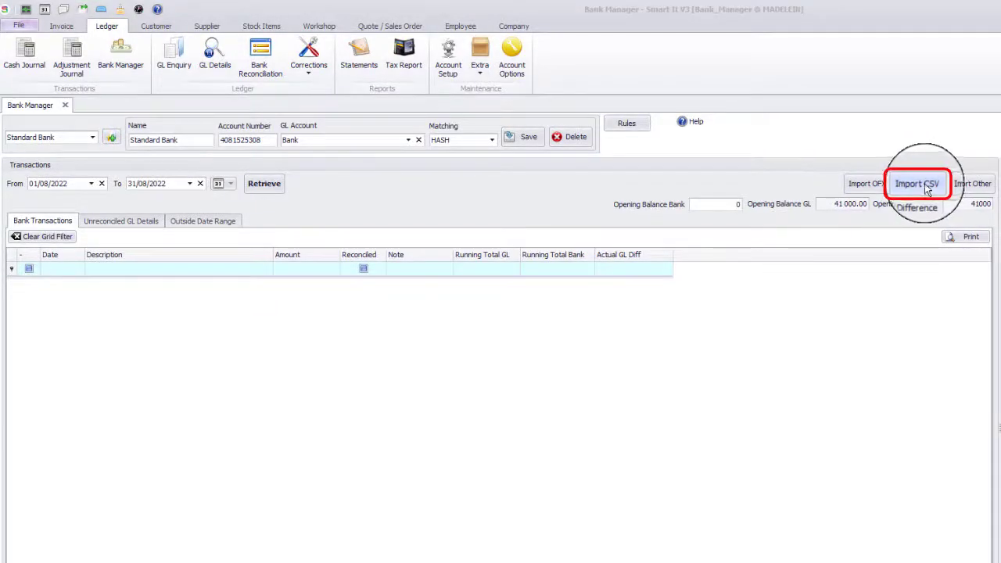
left_click(928, 187)
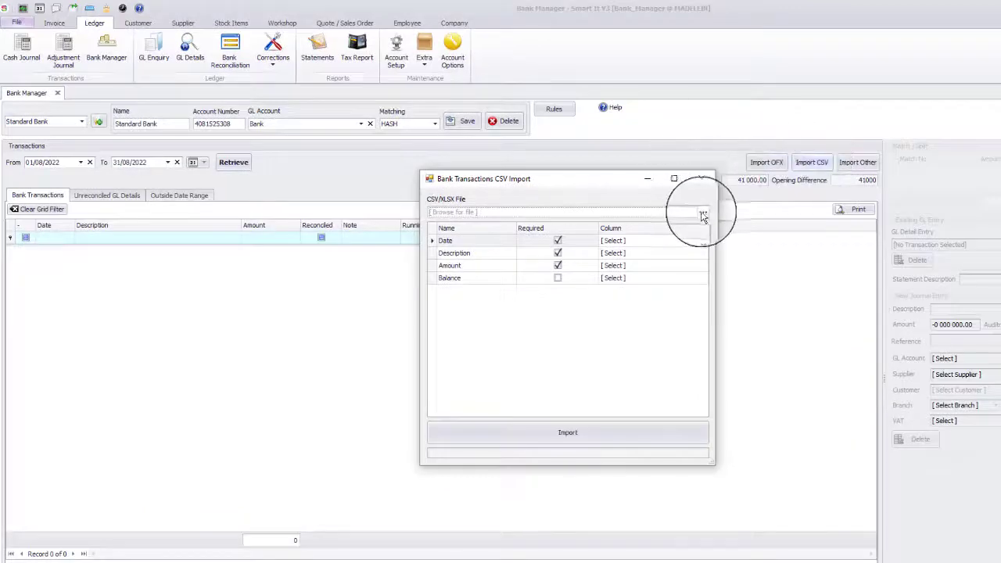
left_click(702, 216)
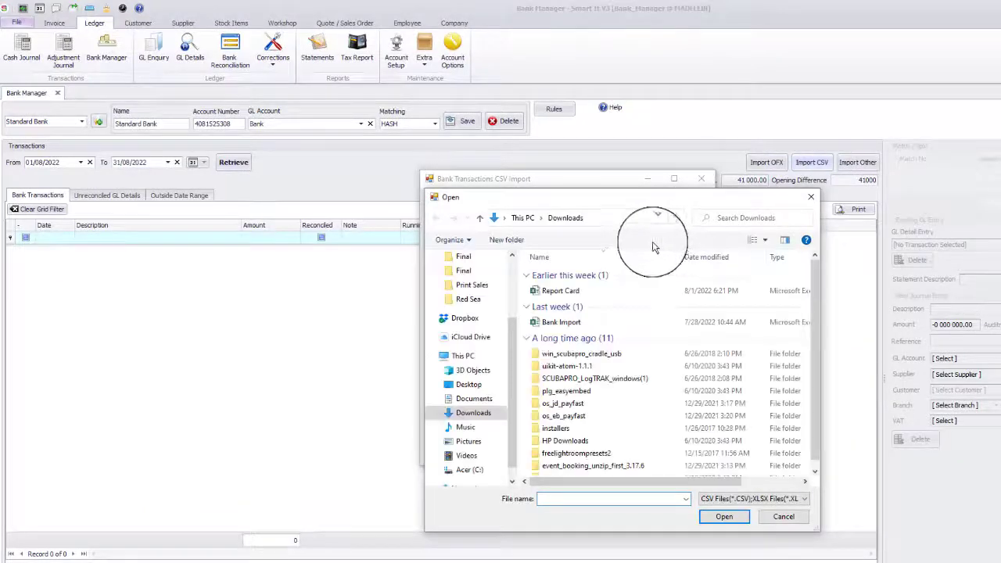
left_click(551, 321)
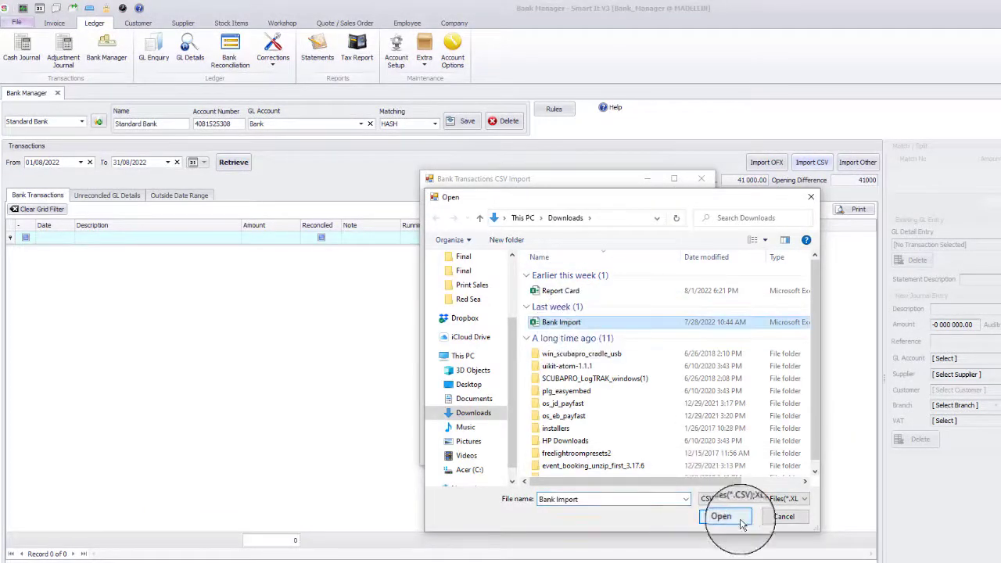
left_click(741, 522)
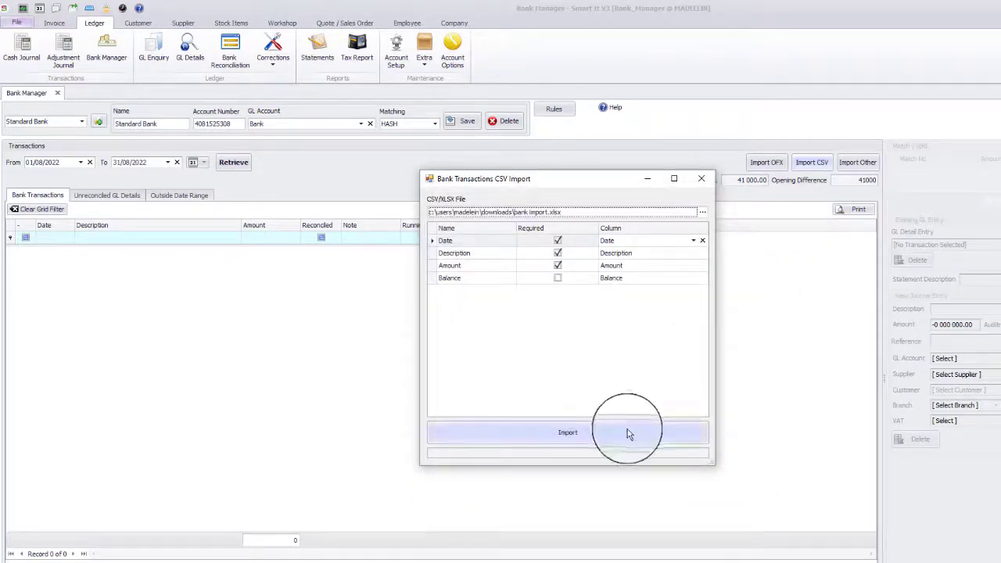
left_click(630, 432)
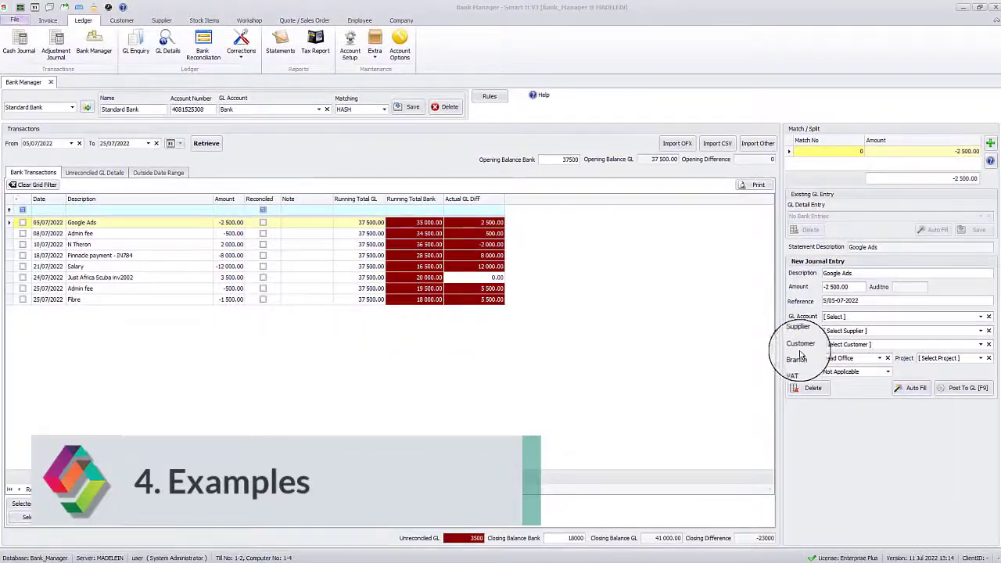
Assign the Google Ads transaction to the Advertising & Promotions GL account and post it to the general ledger
left_click(115, 226)
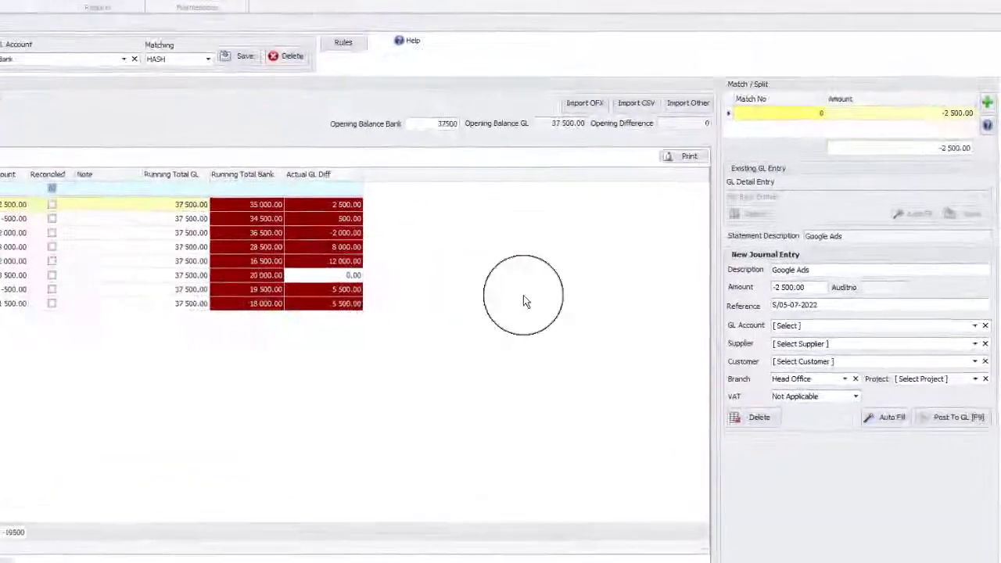
left_click(974, 325)
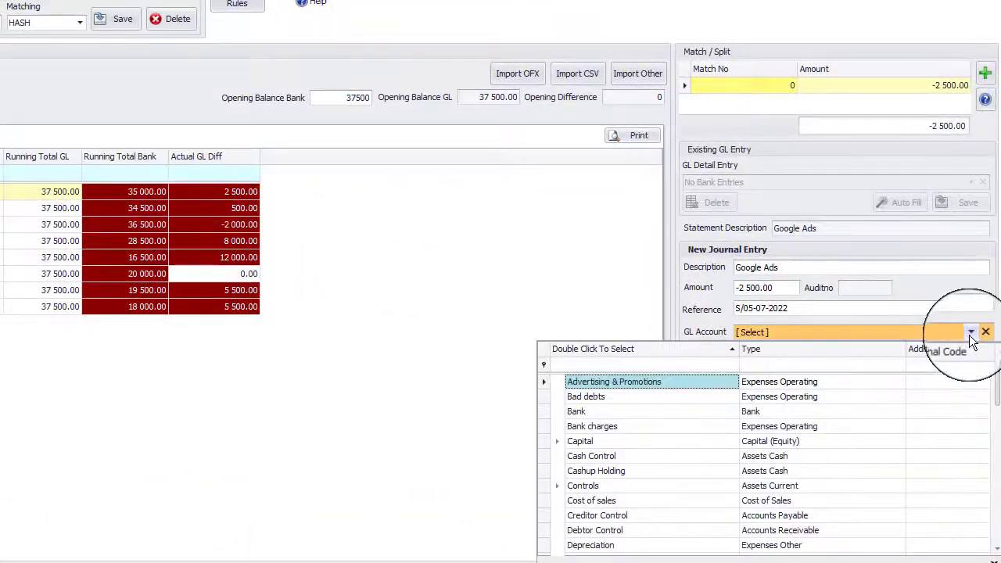
double_click(699, 381)
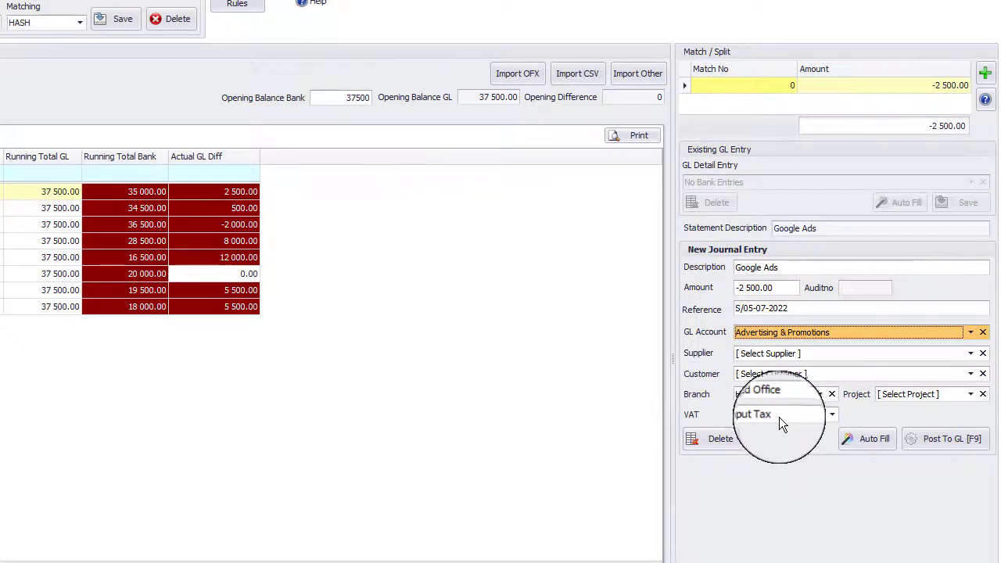
left_click(930, 441)
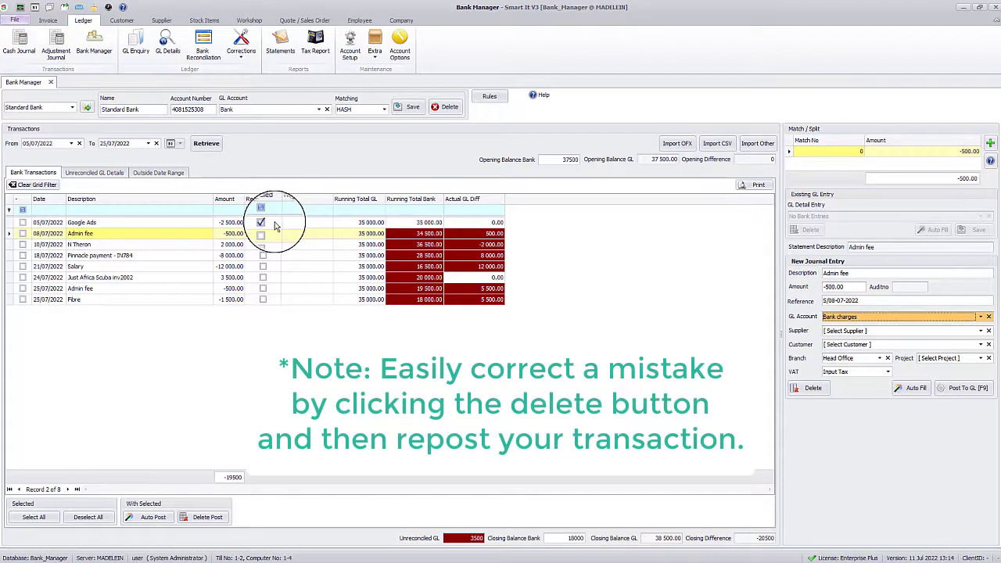
Review the posted Google Ads entry, and post the 08/07/2022 Admin fee transaction to the Bank charges GL account
left_click(207, 222)
left_click(811, 392)
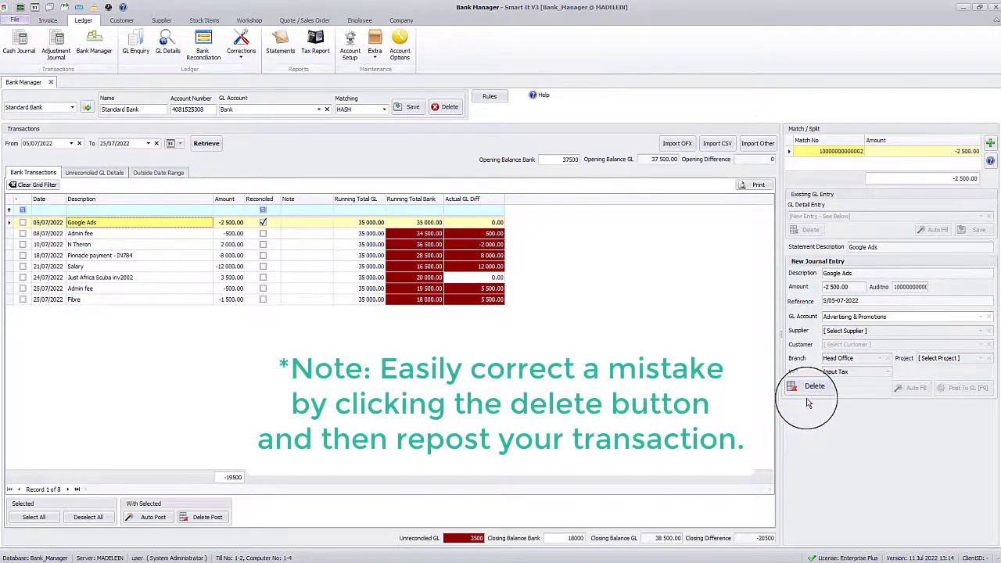
left_click(109, 235)
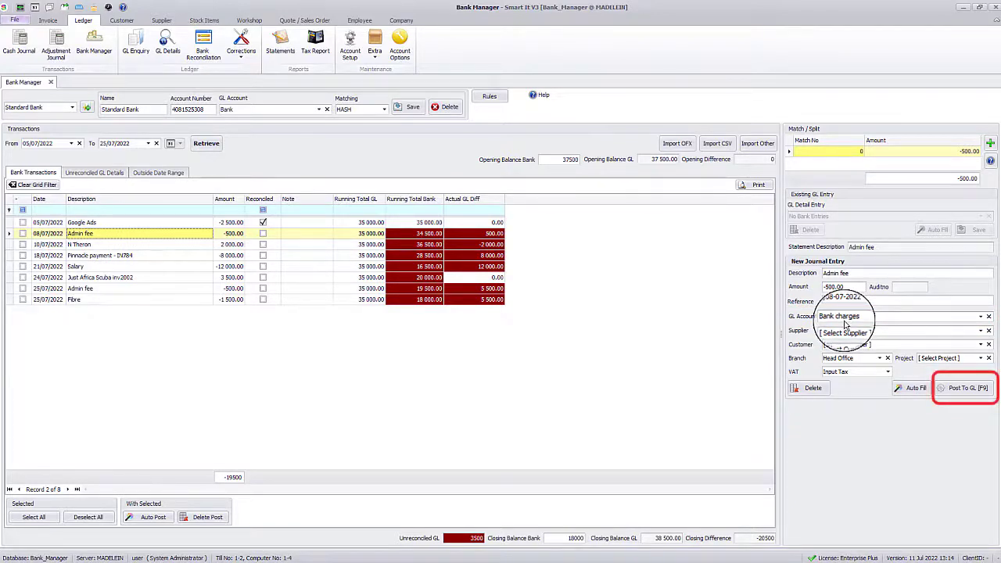
left_click(968, 387)
Create a match rule from the Fibre transaction with Office expenditure as its GL account, and close the match rules
left_click(132, 304)
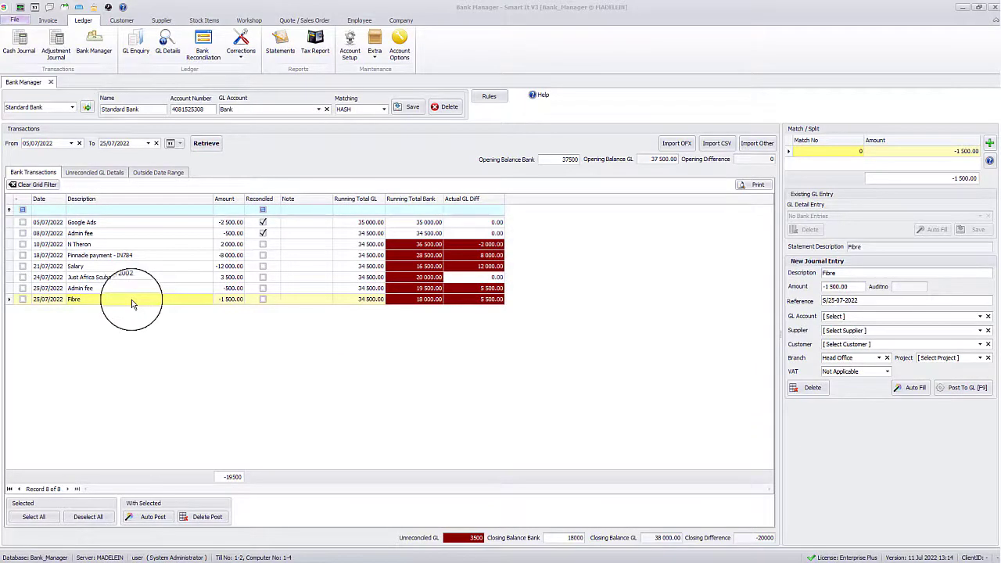
right_click(132, 304)
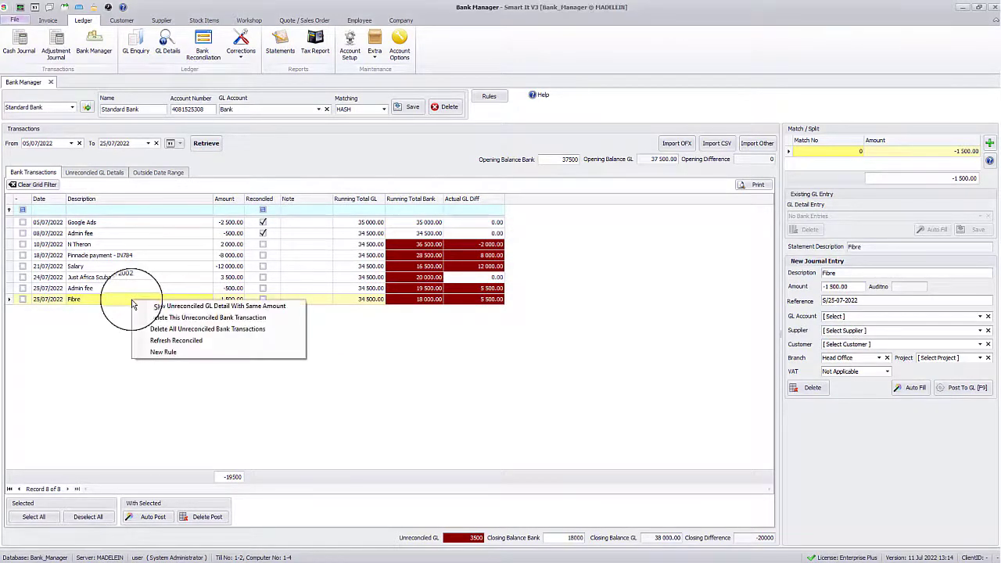
left_click(169, 353)
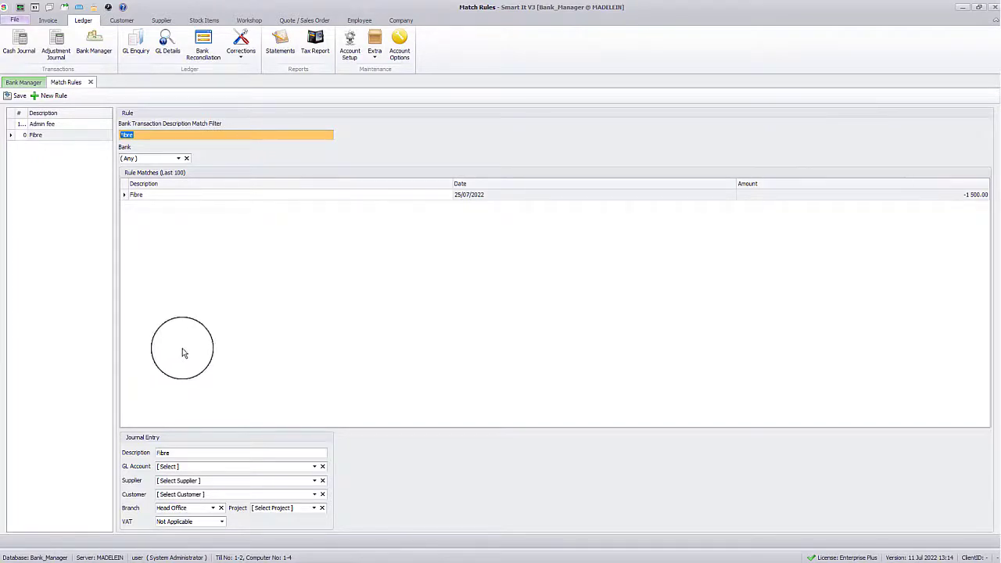
left_click(314, 467)
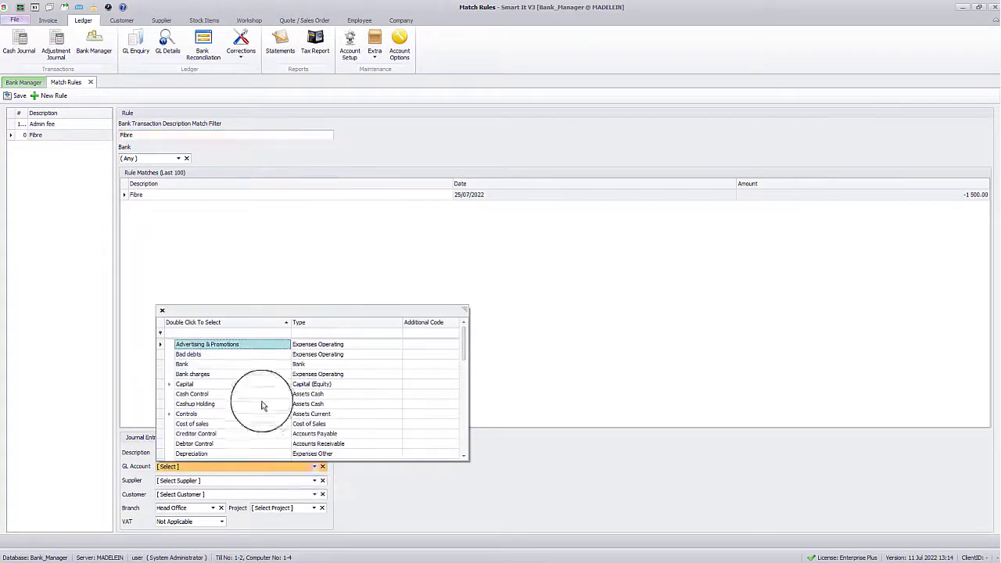
scroll(235, 407, "down", 10)
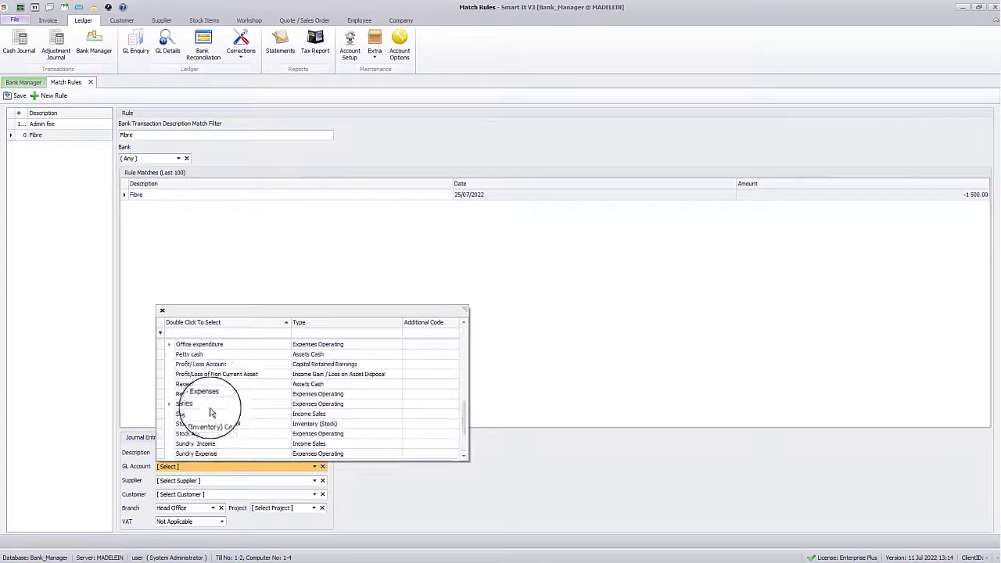
double_click(207, 345)
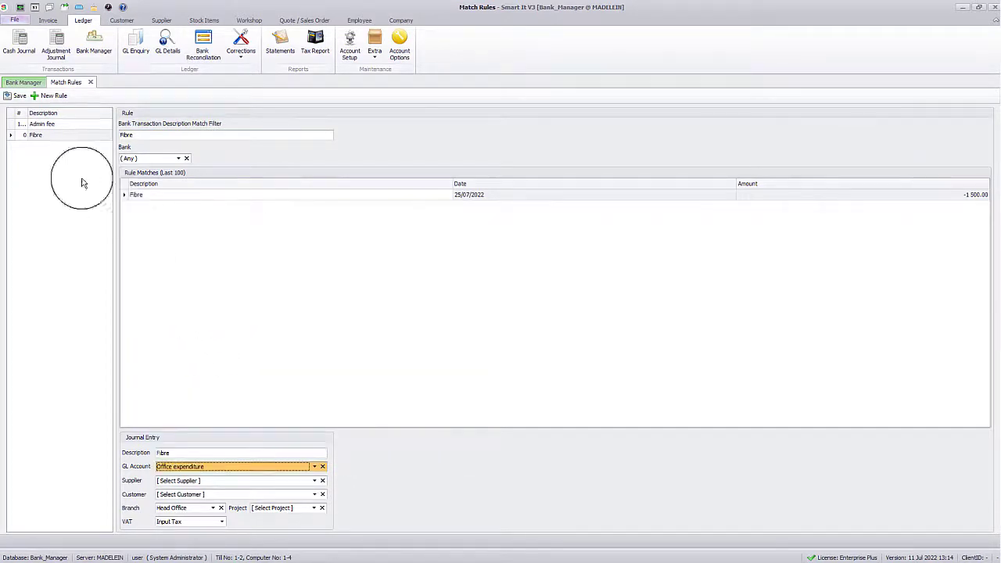
left_click(90, 81)
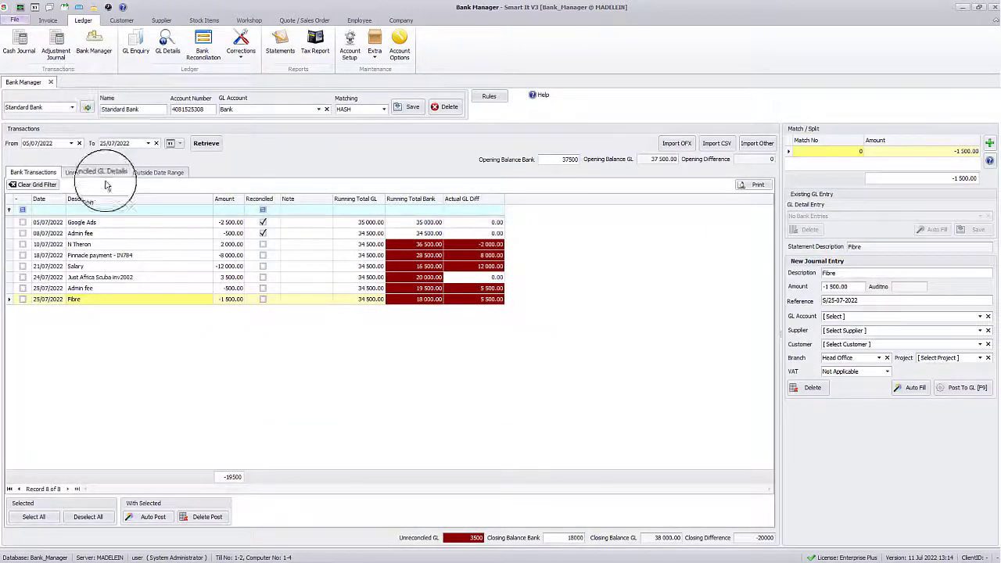
Assign the 10/07/2022 receipt of 2 000.00 to the customer named in its description and post it to the general ledger
left_click(108, 245)
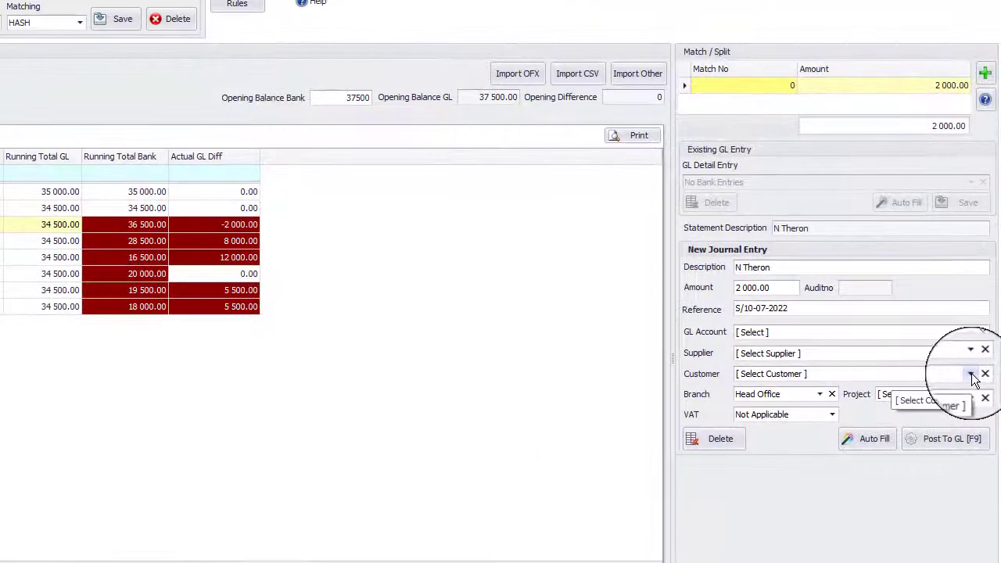
left_click(970, 375)
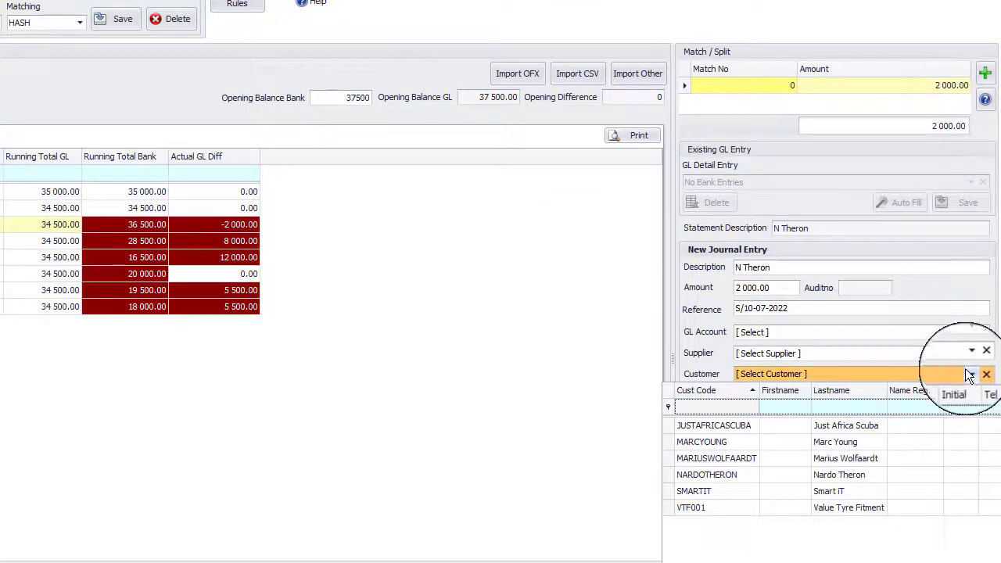
left_click(727, 473)
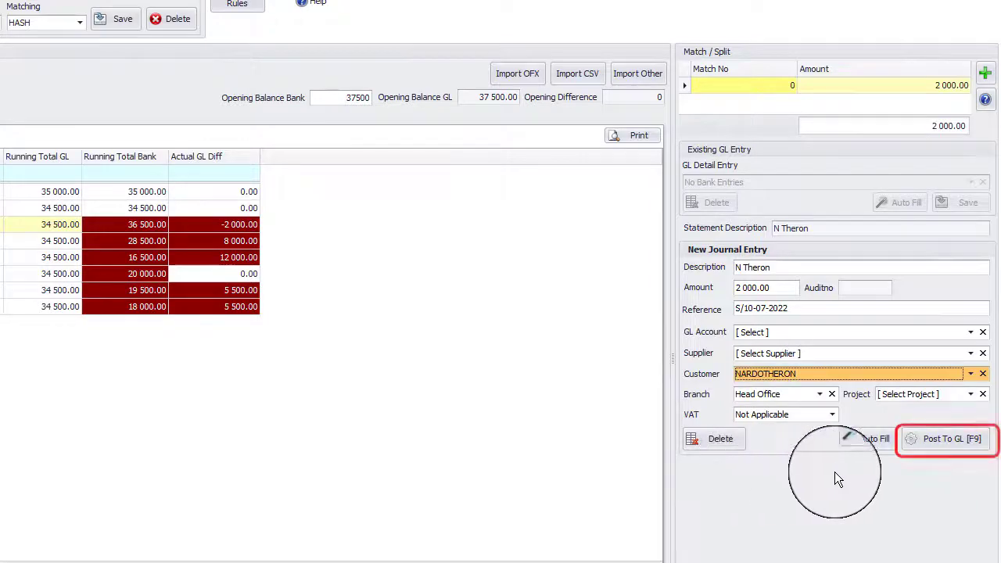
left_click(949, 437)
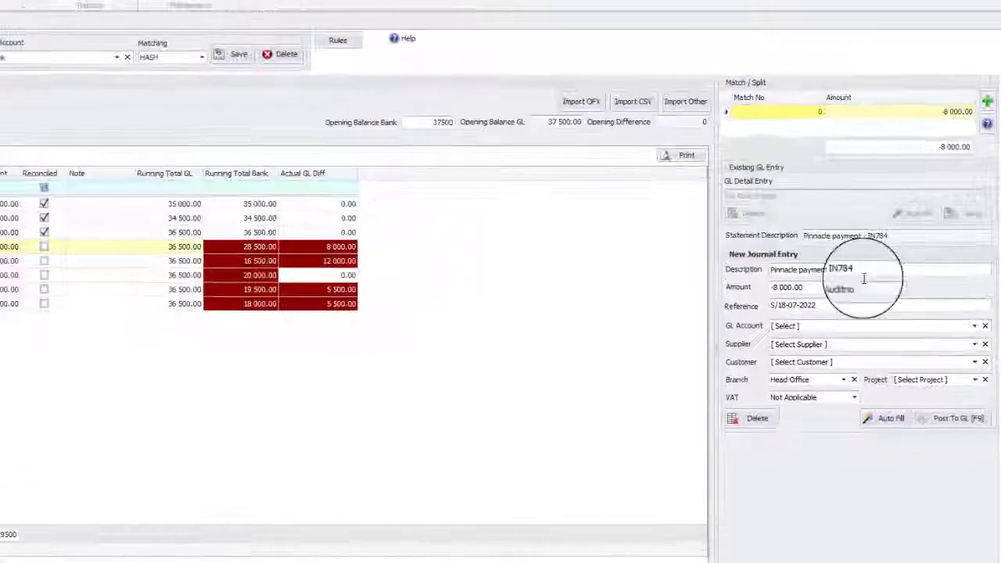
Assign the Pinnacle payment - IN784 transaction to the supplier Pinnacle and post it to the general ledger
left_click(974, 344)
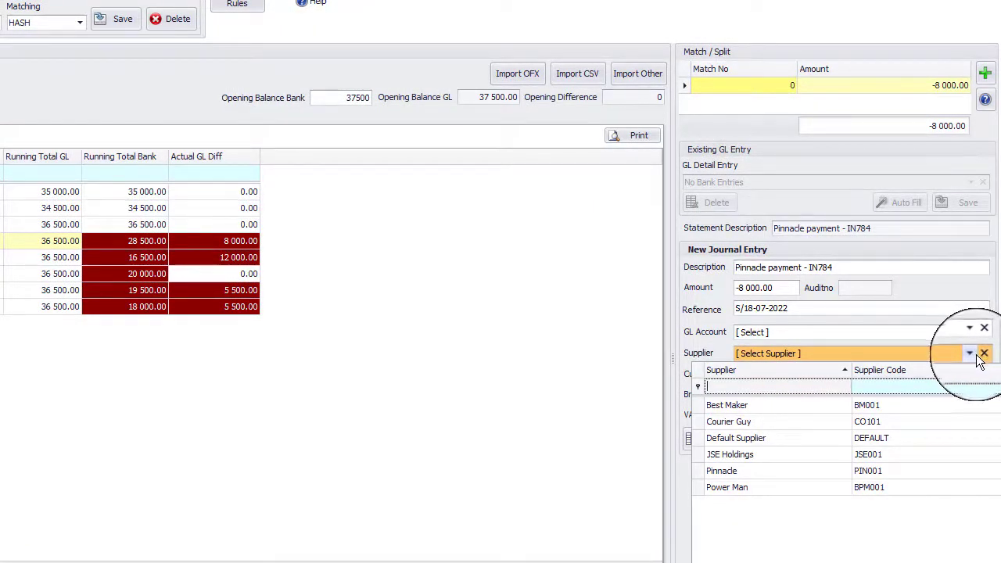
left_click(747, 470)
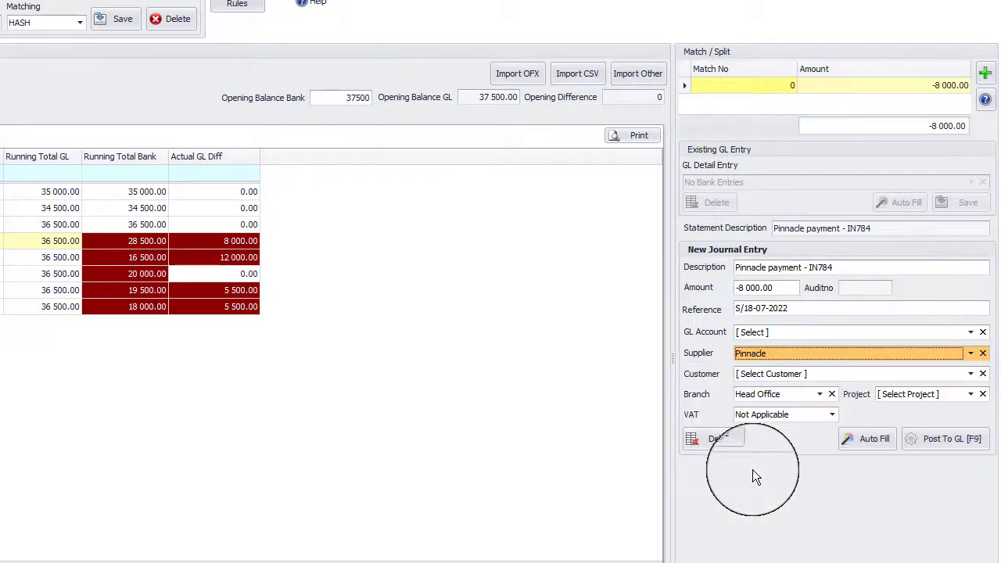
left_click(973, 440)
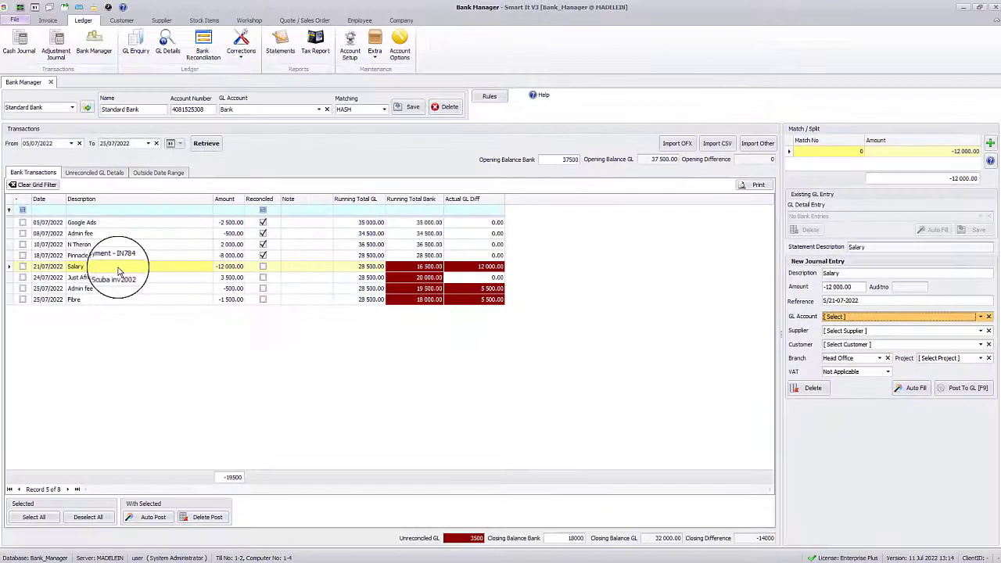
Set the Salary transaction's first journal entry to -1 000.00 with the GL account Salaries>Medical Aid Contributions
left_click(119, 270)
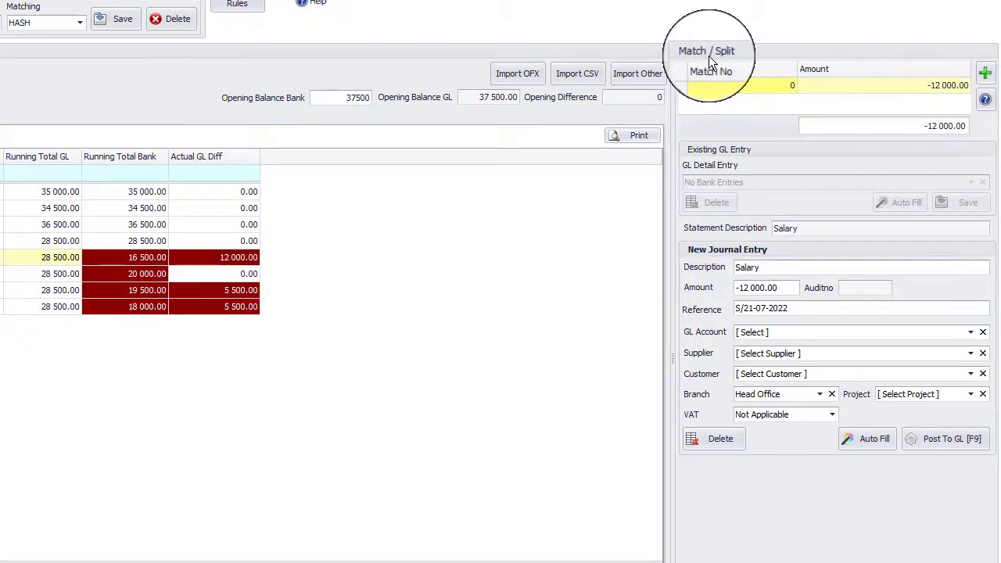
left_click(749, 286)
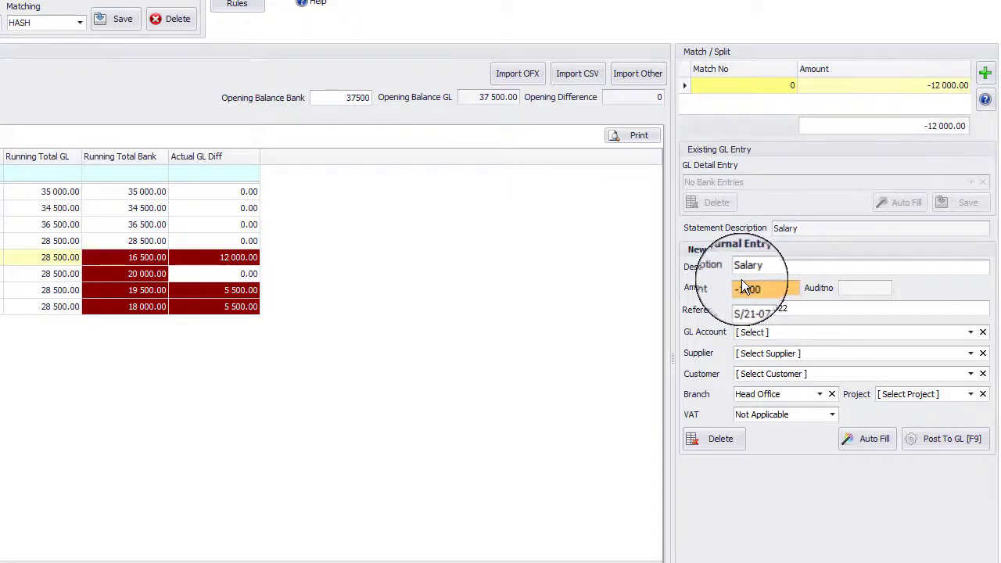
left_click(970, 331)
scroll(612, 467, "down", 5)
scroll(612, 464, "down", 5)
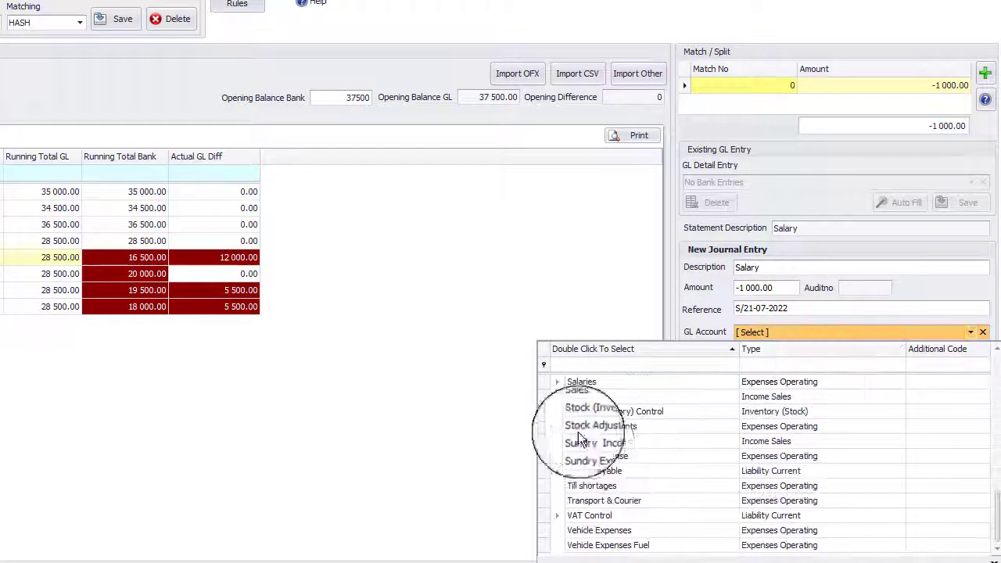
left_click(557, 381)
double_click(603, 427)
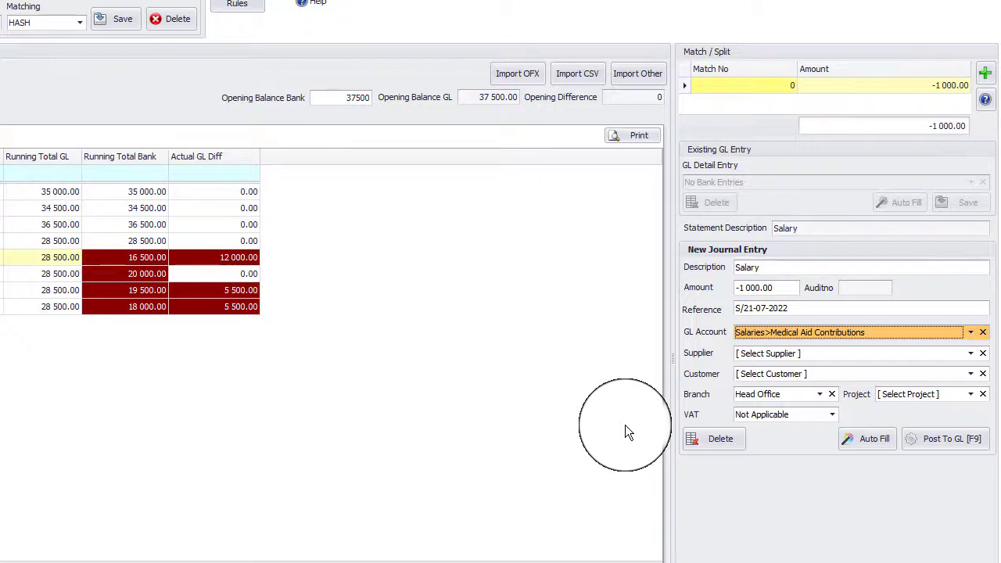
Add a second split line for the remaining Salary amount and assign it to the Salaries GL account
left_click(984, 73)
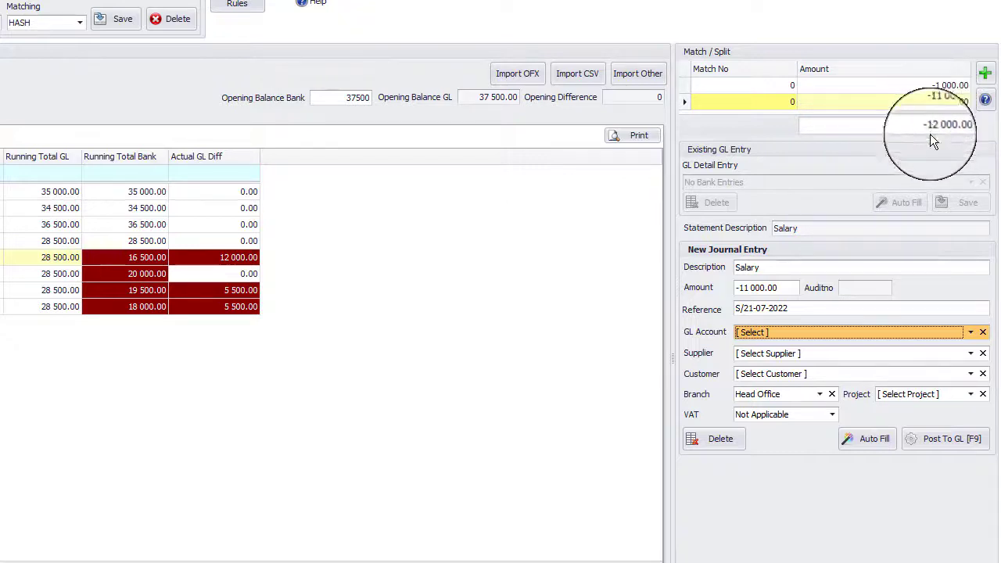
left_click(970, 333)
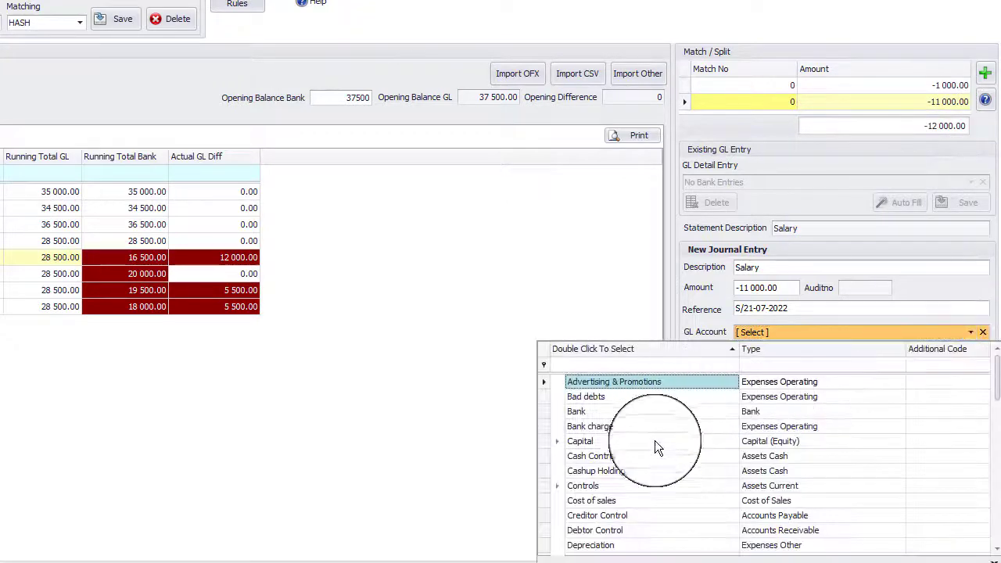
scroll(654, 440, "down", 10)
scroll(648, 449, "up", 1)
scroll(628, 447, "up", 3)
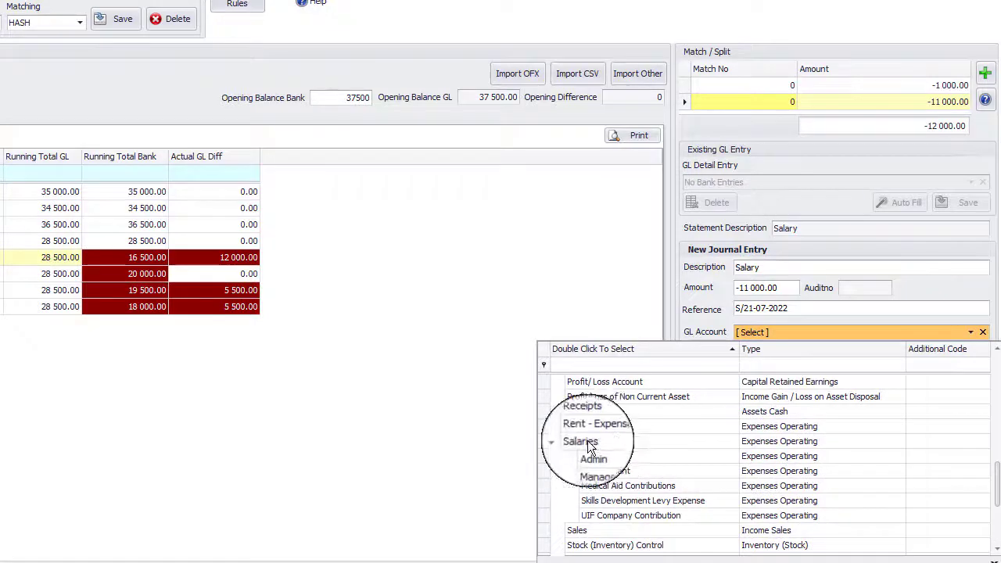
double_click(587, 440)
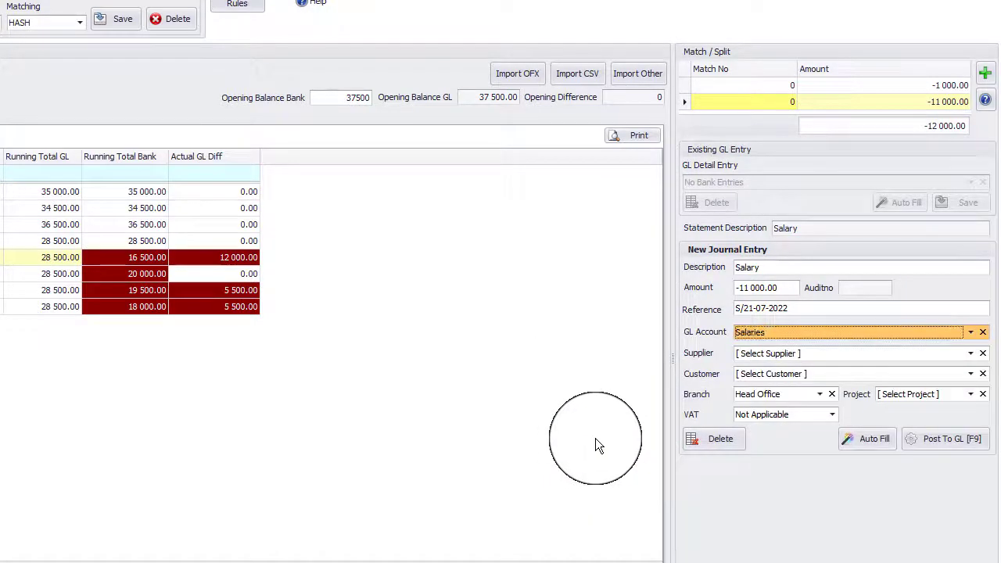
Post both split lines of the Salary transaction to the general ledger, the Salaries line first
left_click(931, 438)
left_click(745, 84)
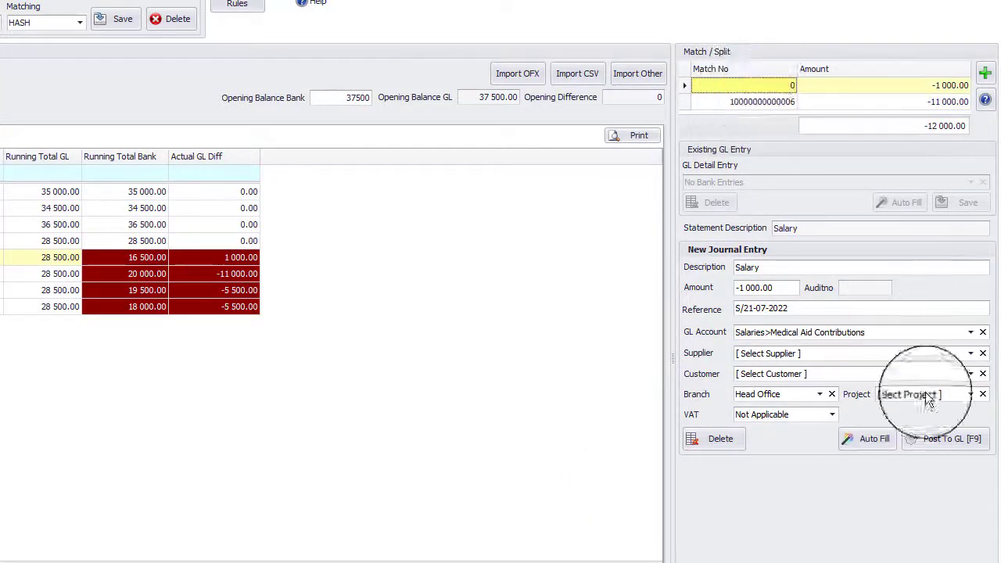
left_click(944, 439)
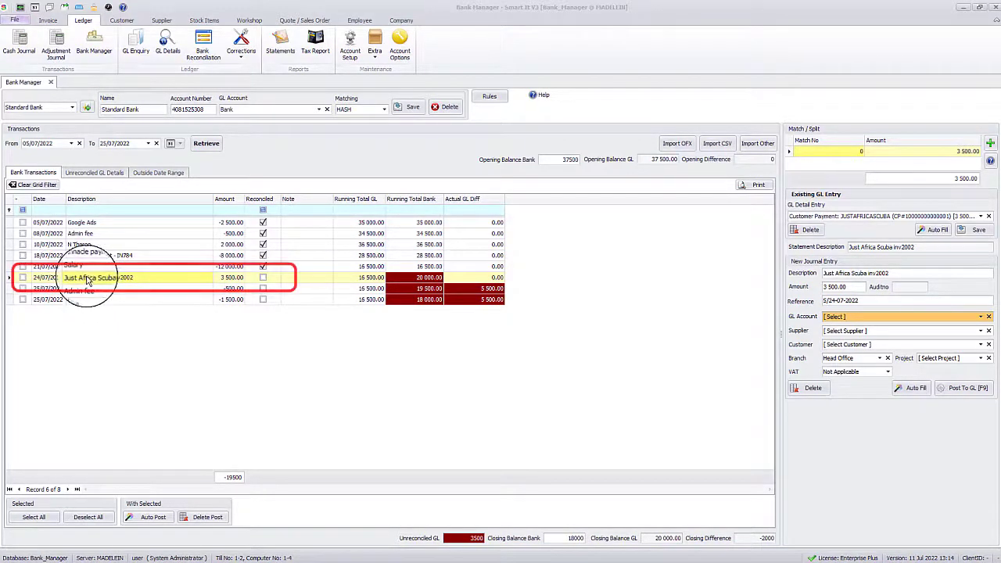
Match the Just Africa Scuba inv2002 transaction to its existing customer payment entry and save the match
left_click(87, 280)
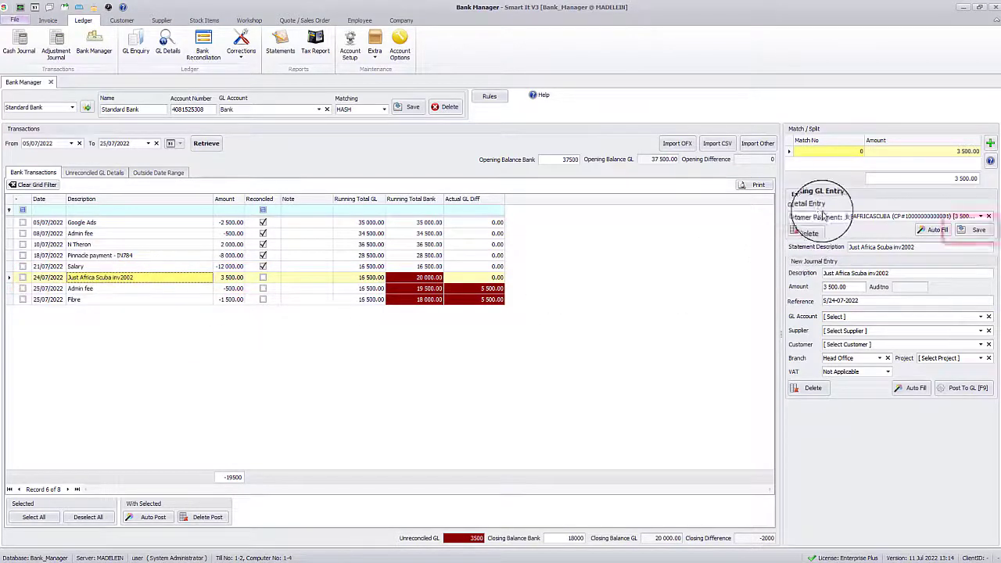
left_click(977, 230)
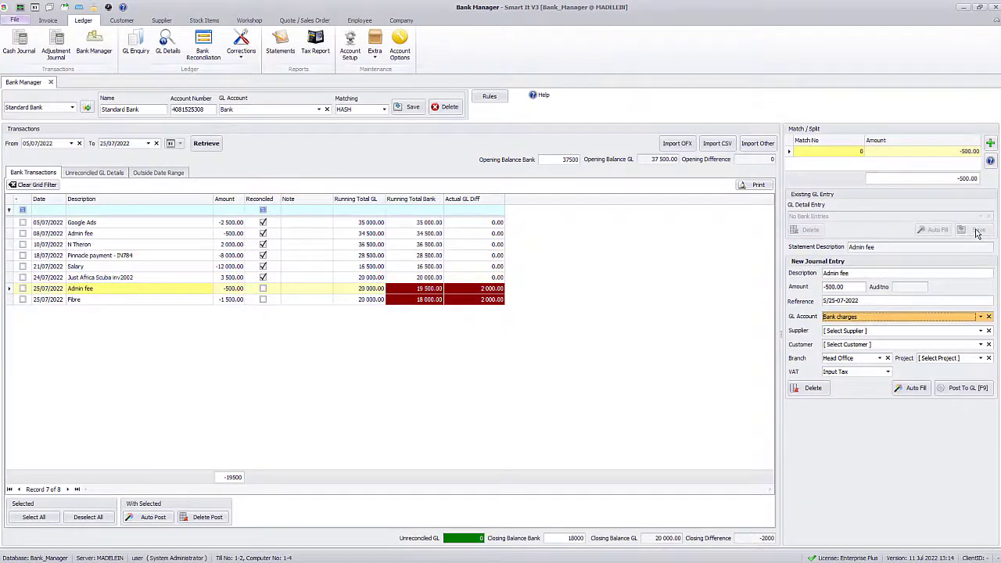